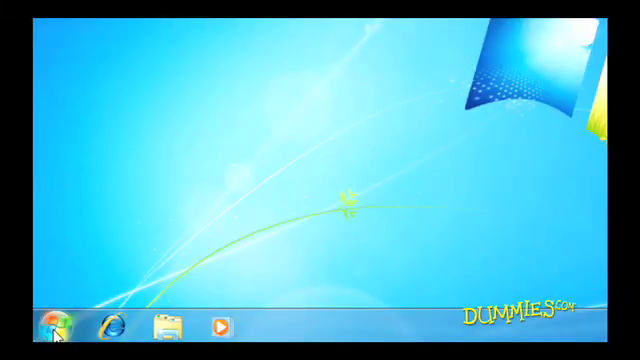
Open Devices and Printers from the Start menu.
{"action": "left_click", "coordinate": [57, 327]}
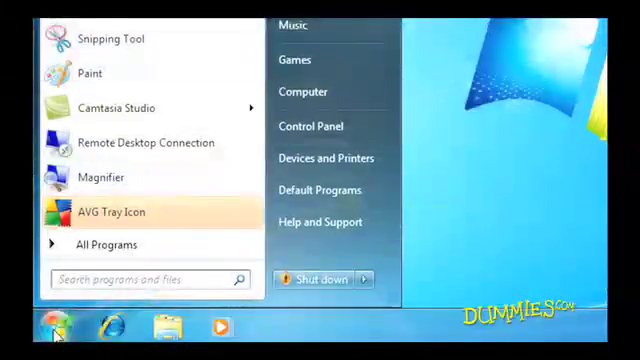
{"action": "left_click", "coordinate": [320, 171]}
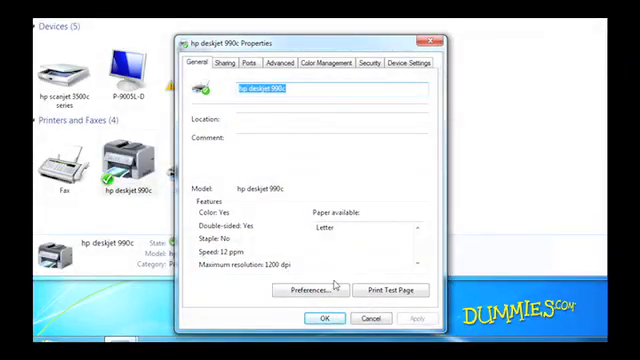
Print a test page from the hp deskjet 990c printer properties.
{"action": "left_click", "coordinate": [379, 295]}
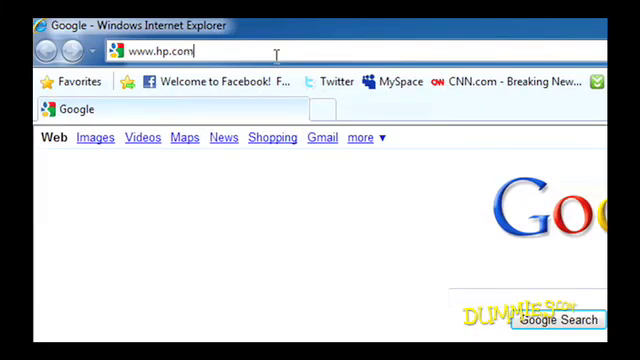
{"action": "key", "text": "Return"}
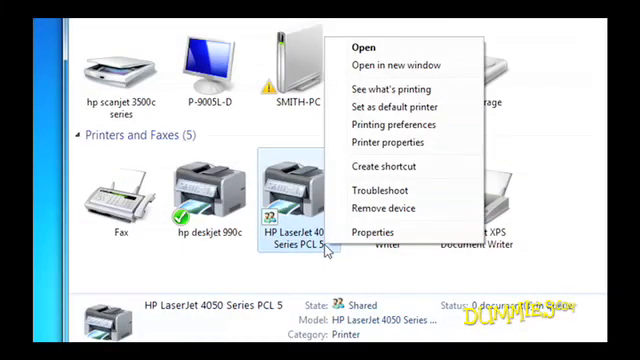
Set HP LaserJet 4050 as default, then bring up the hp deskjet 990c context menu.
{"action": "left_click", "coordinate": [393, 117]}
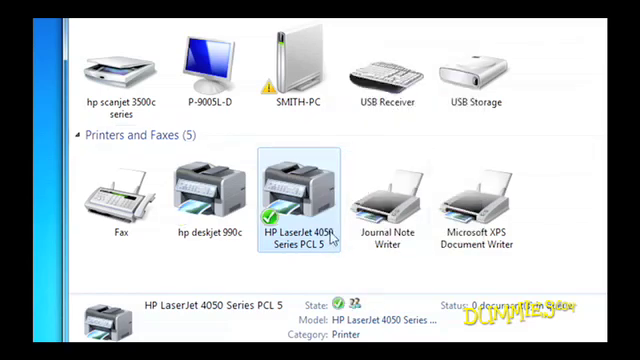
{"action": "mouse_move", "coordinate": [298, 195]}
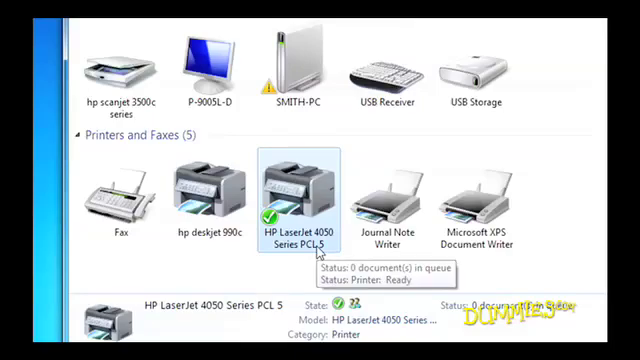
{"action": "right_click", "coordinate": [211, 235]}
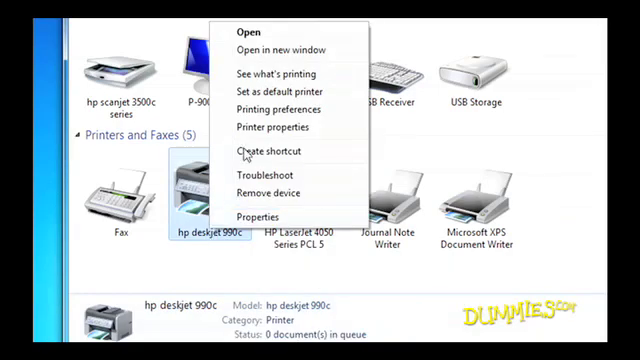